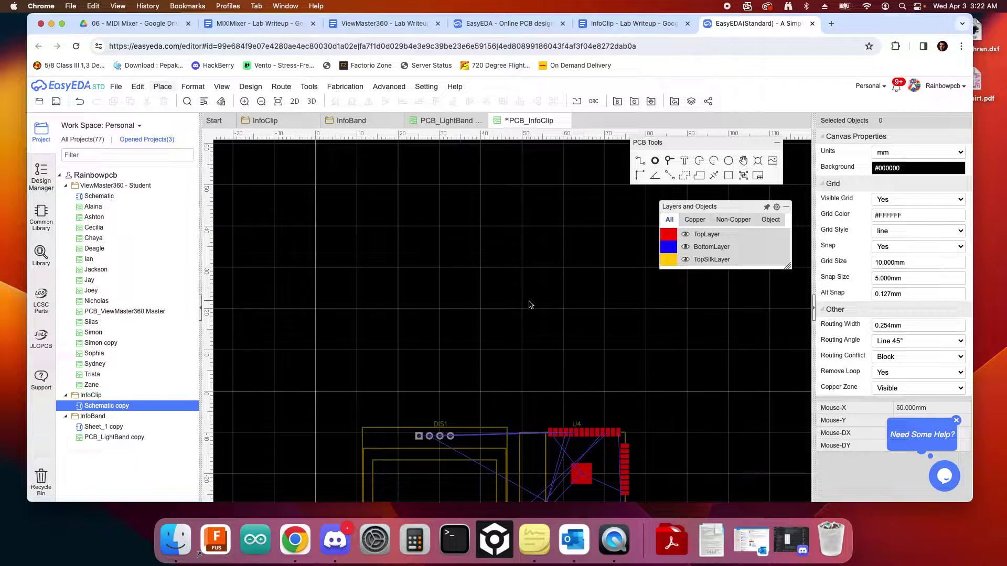
scroll(529, 305, down, 2)
scroll(550, 314, down, 1)
scroll(621, 337, down, 2)
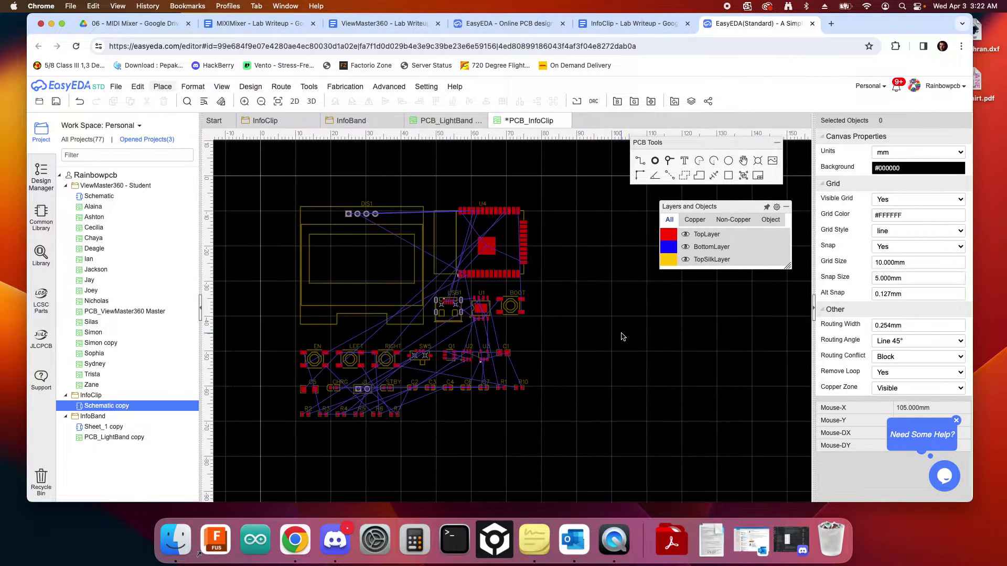
Drag the DIS1 display footprint beside the microcontroller, leaving open board space above it
right_drag(606, 299, 660, 384)
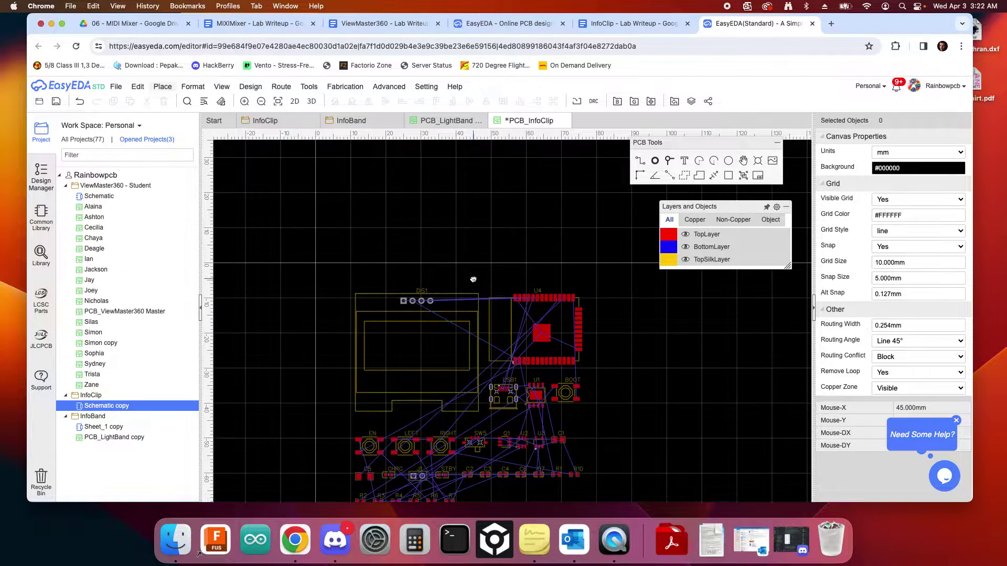
right_drag(472, 285, 501, 331)
drag(496, 338, 463, 184)
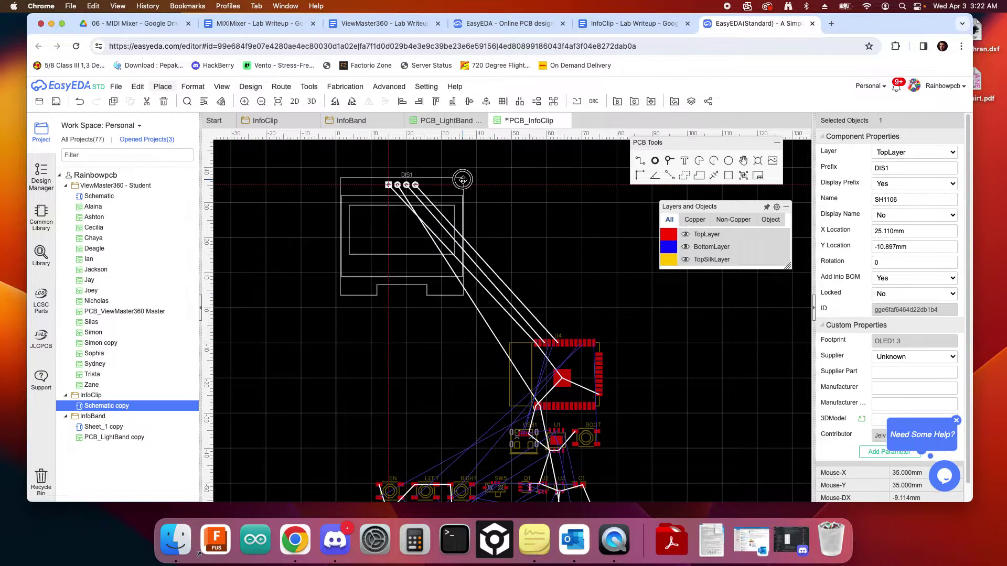
click(519, 205)
right_drag(473, 299, 490, 358)
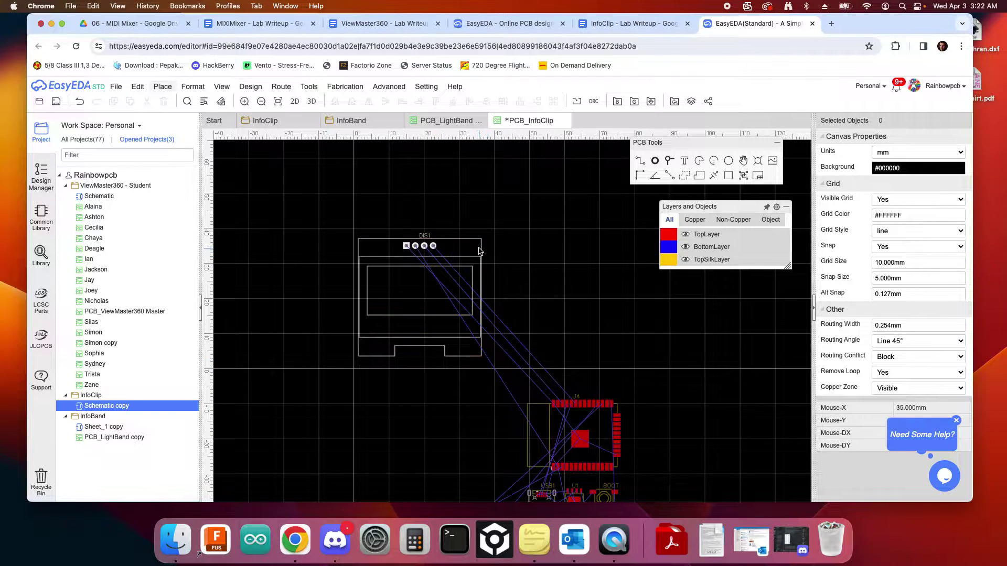
drag(480, 252, 503, 409)
click(515, 301)
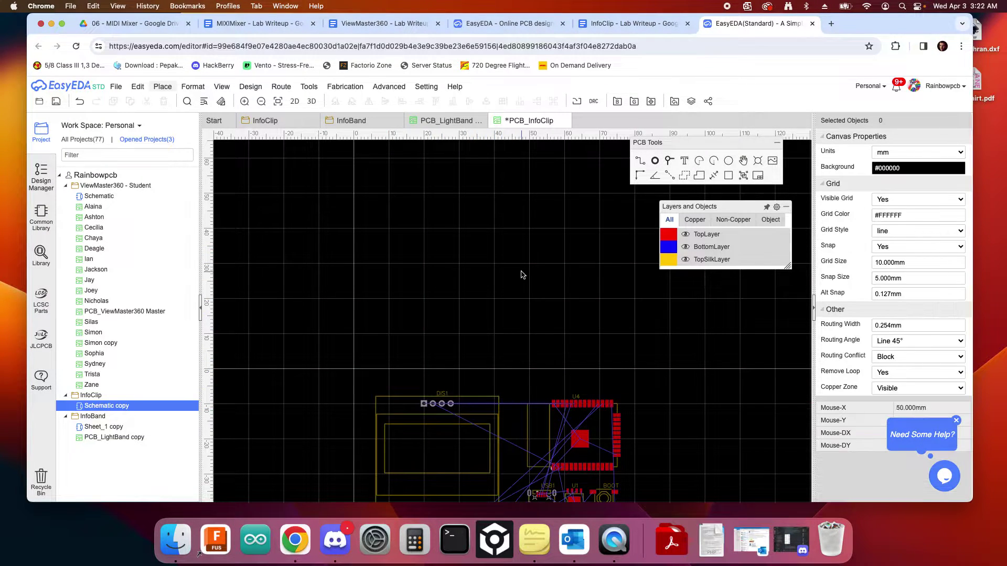
scroll(518, 316, up, 3)
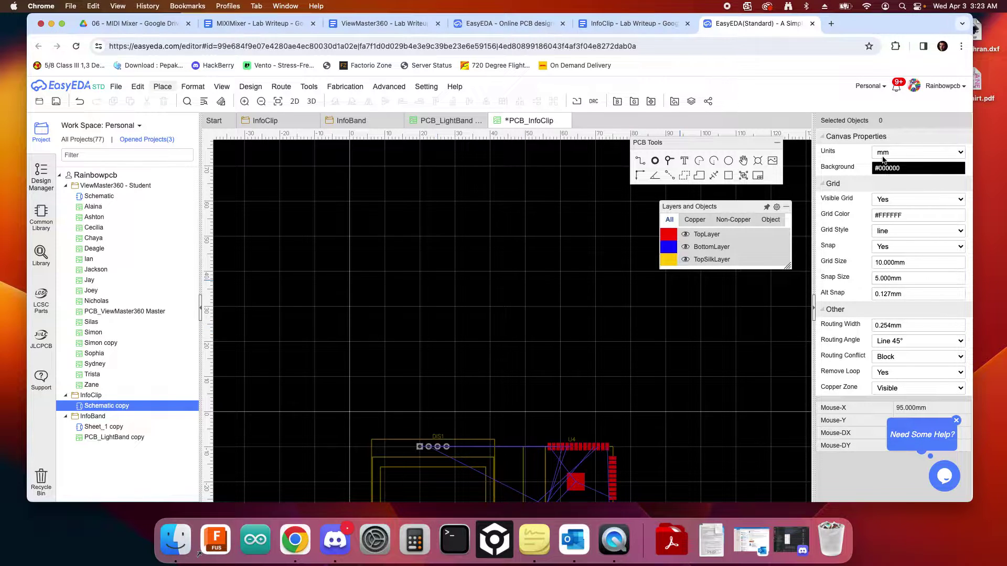
Confirm the 10 mm grid size and set the snap size to 5 mm in Canvas Properties
double_click(909, 264)
click(362, 387)
click(914, 278)
text(5)
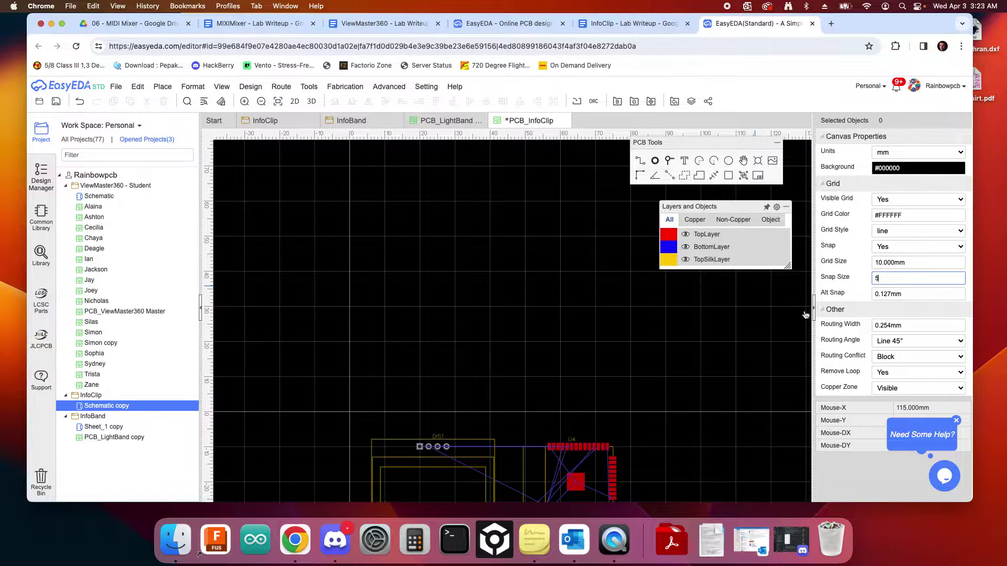
click(787, 268)
drag(787, 267, 788, 382)
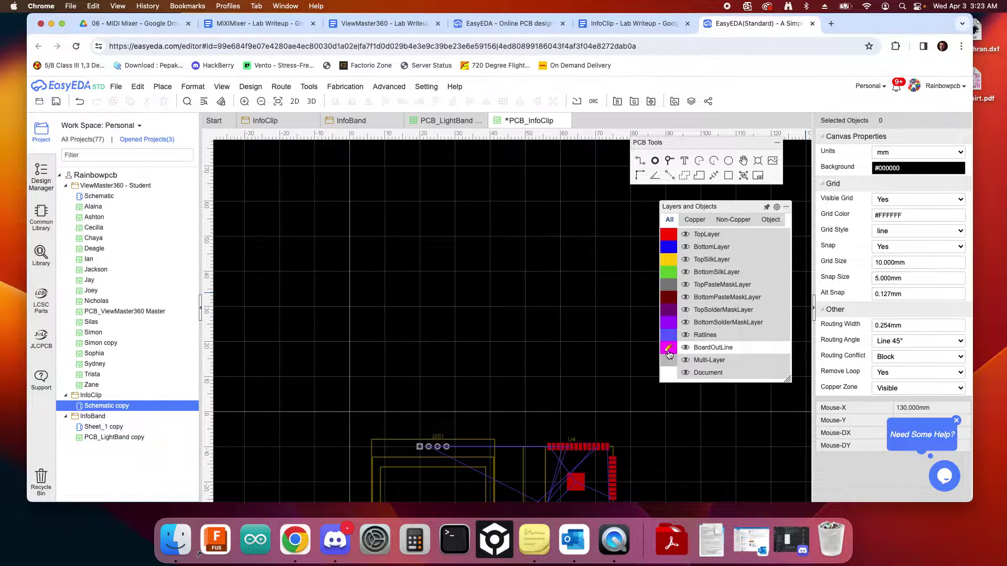
click(641, 161)
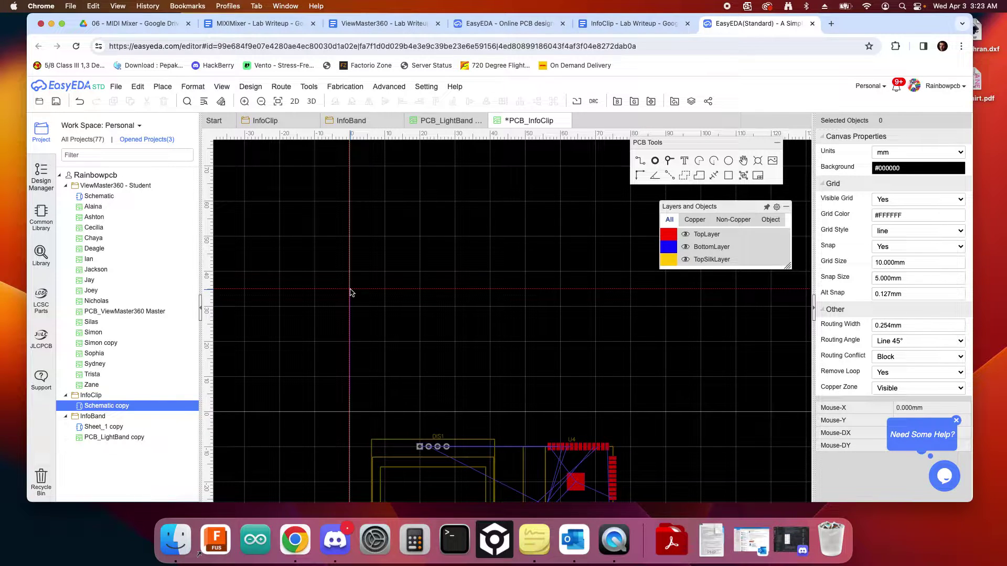
Draw the 40 mm left and top sides of the board outline
click(350, 293)
key(Escape)
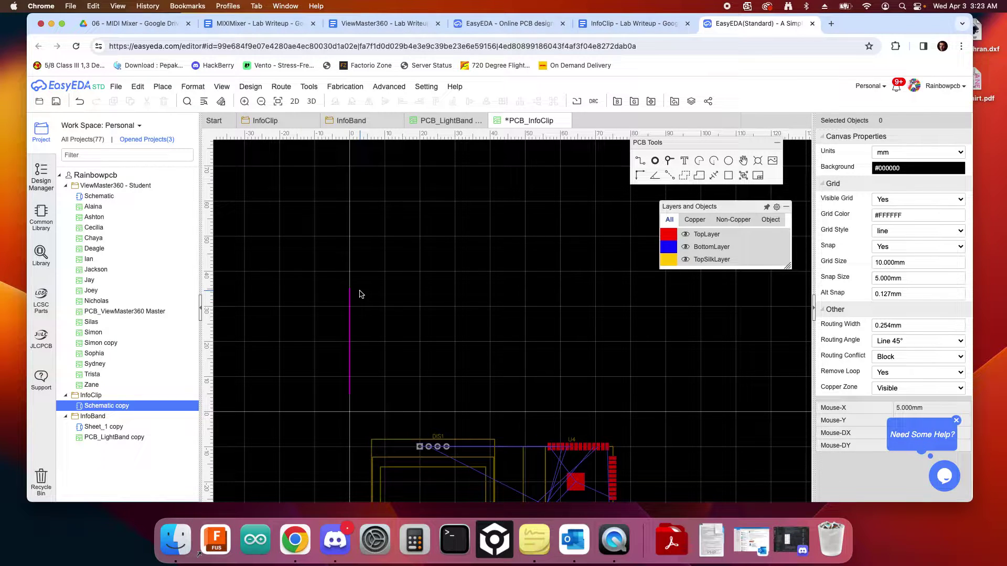
click(641, 161)
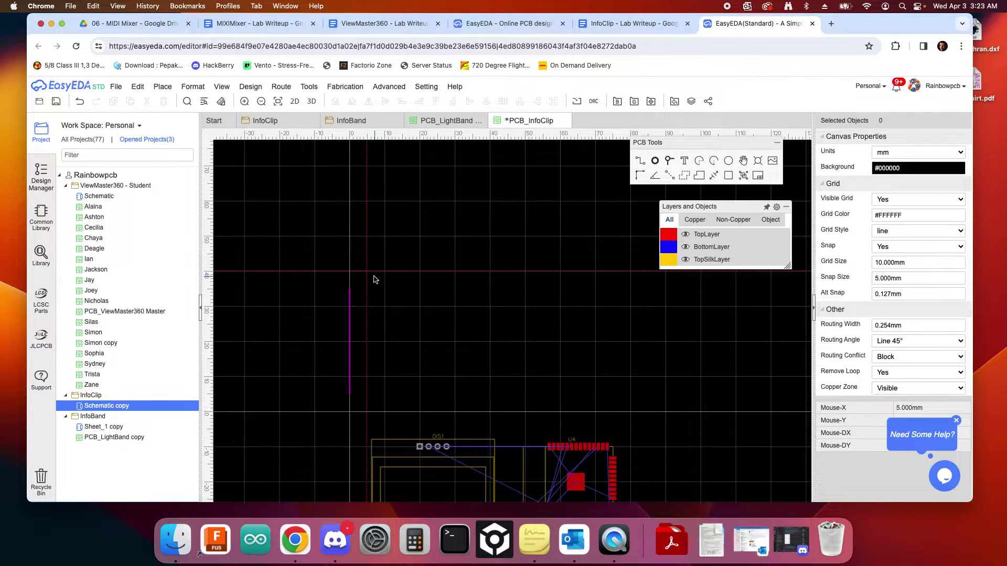
click(369, 277)
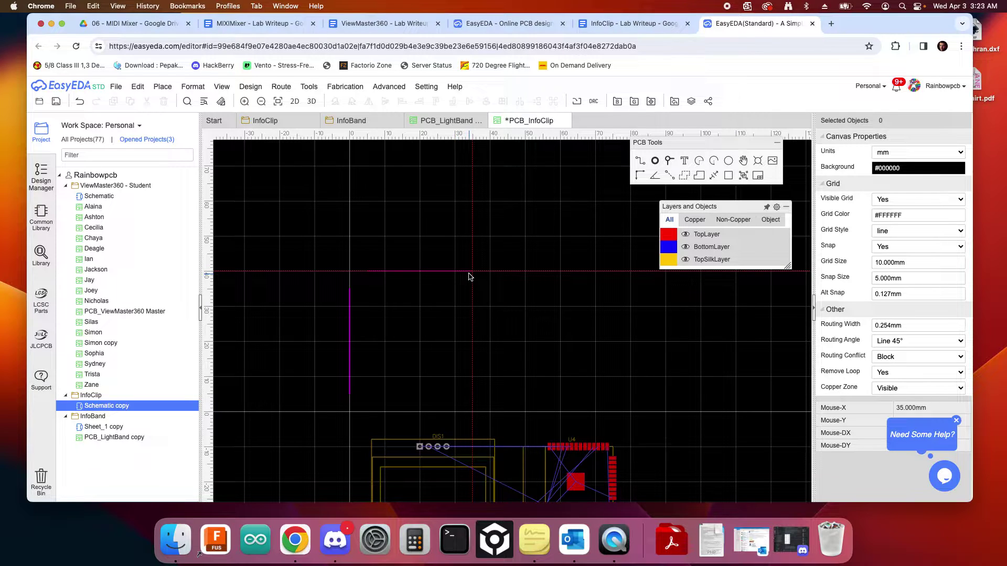
click(469, 276)
right_click(470, 277)
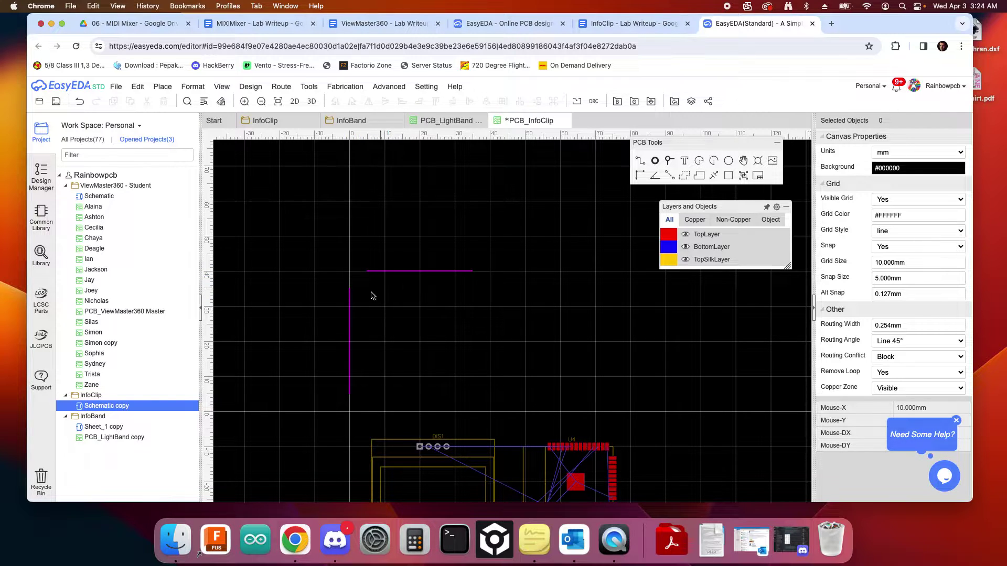
Draw the 40 mm right and bottom sides of the board outline
click(640, 161)
click(489, 394)
click(372, 415)
Round the top-left corner with a center-point arc and merge it into the outline
click(712, 164)
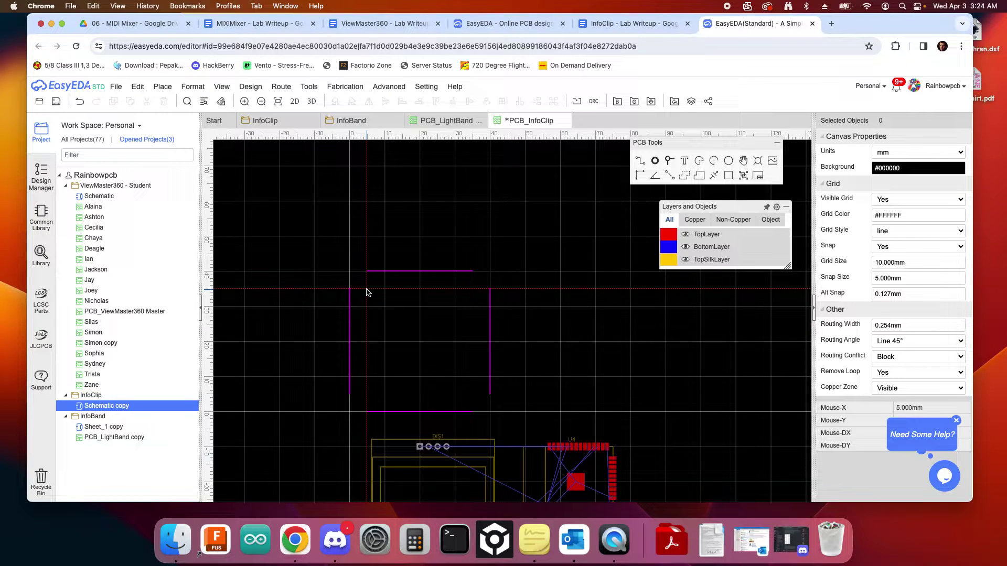
click(364, 293)
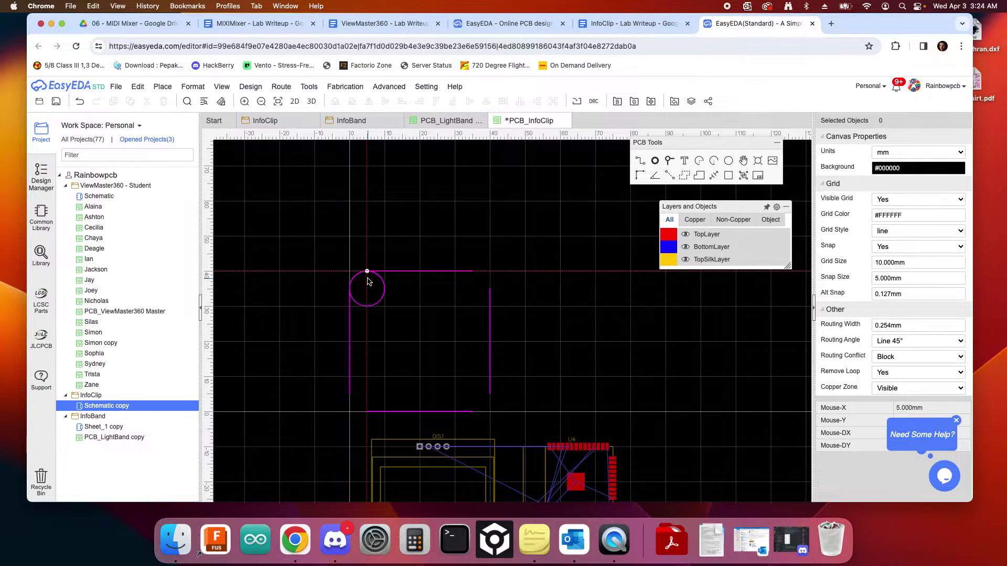
click(367, 272)
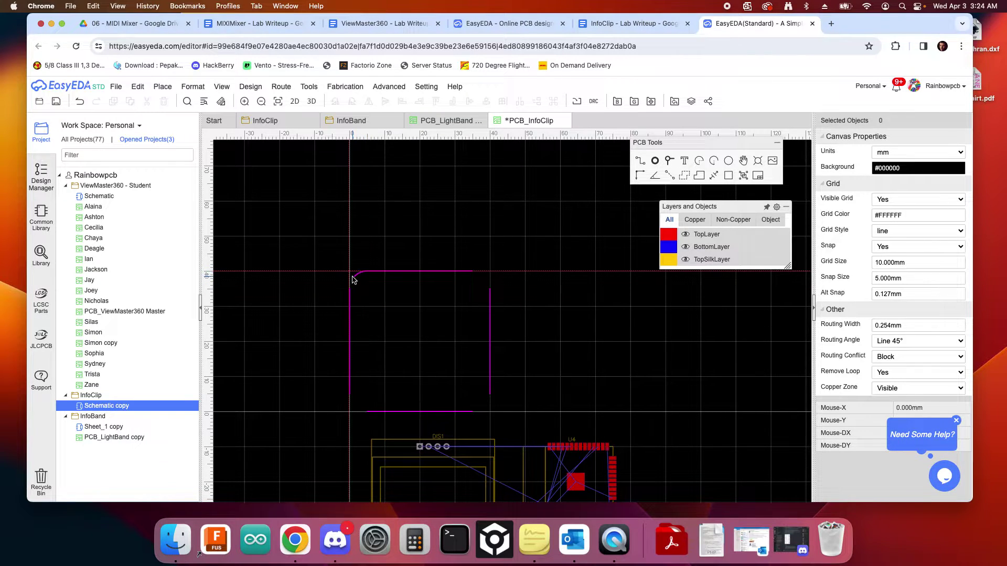
click(351, 289)
click(351, 293)
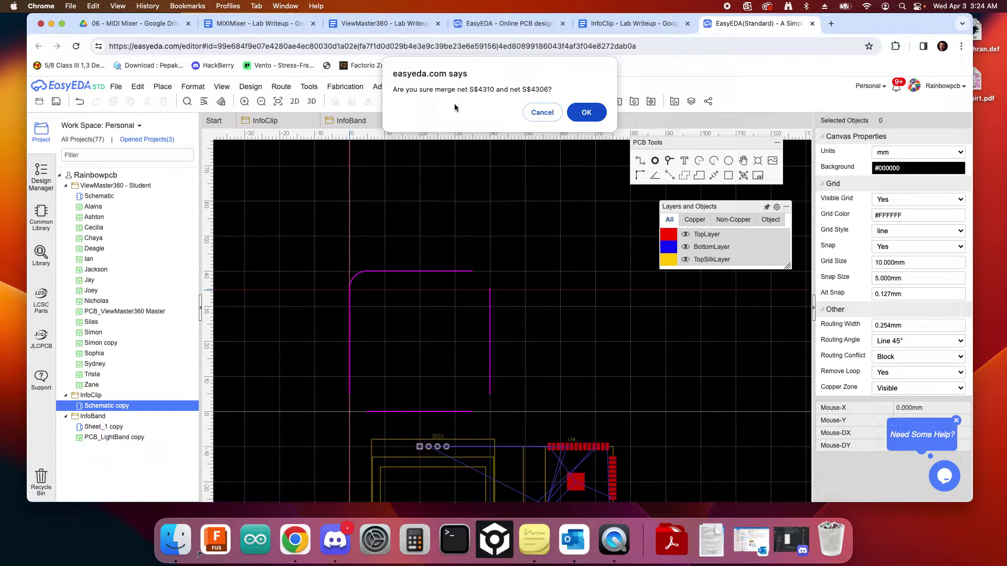
click(585, 113)
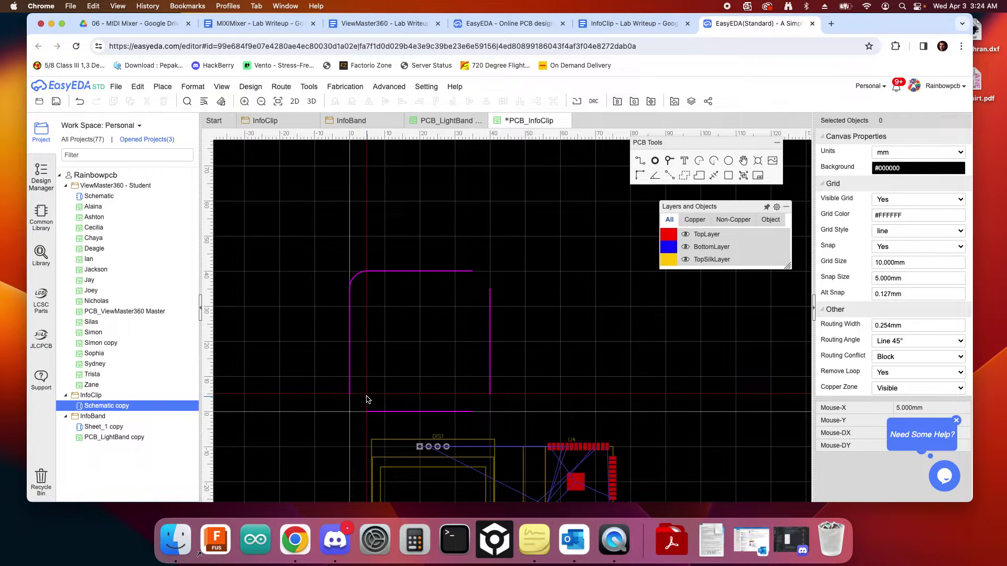
Round the bottom-left corner with an arc and accept the merge-net prompt
click(366, 398)
click(350, 393)
click(365, 411)
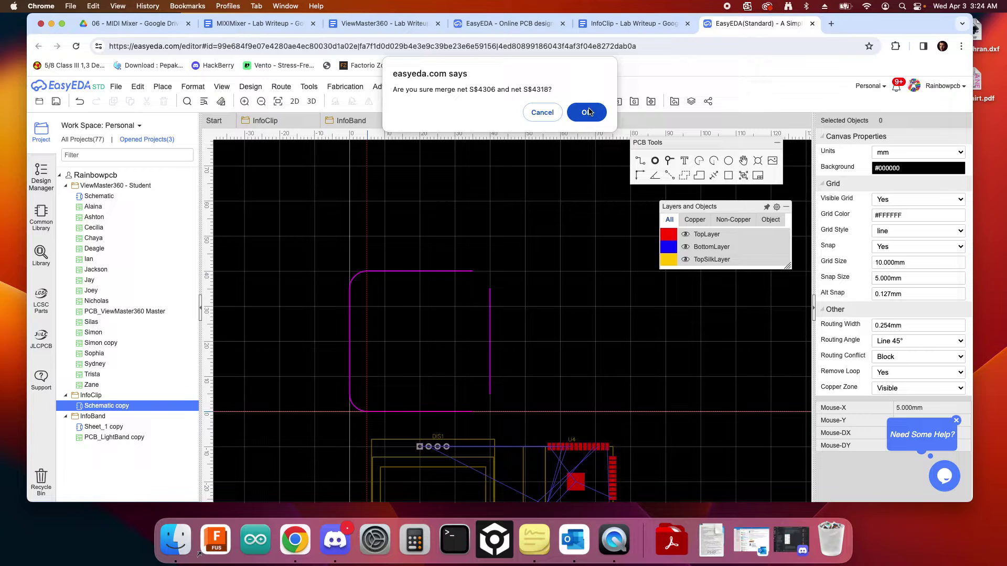
click(586, 111)
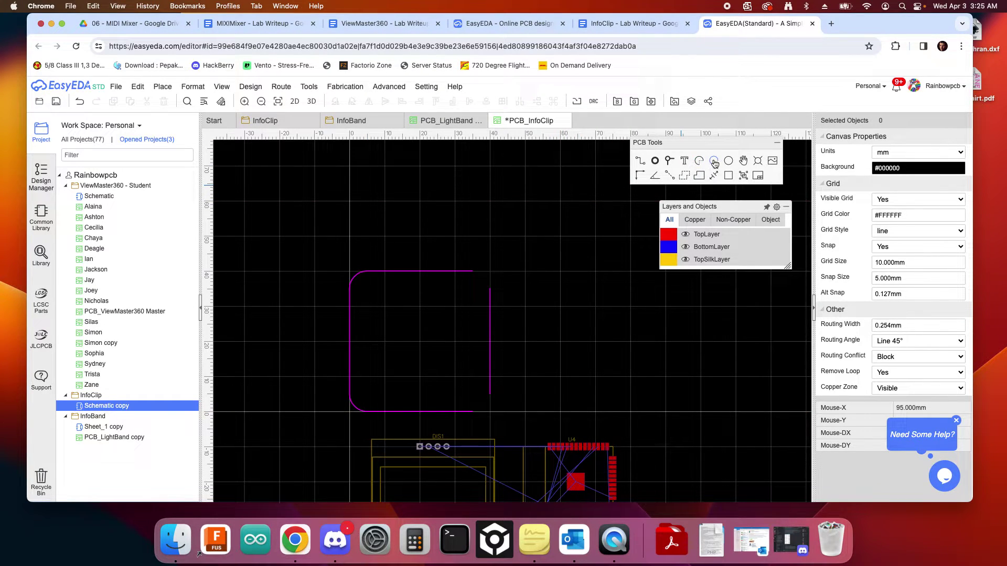
Round the bottom-right corner with an arc and accept the merge-net prompt
click(714, 162)
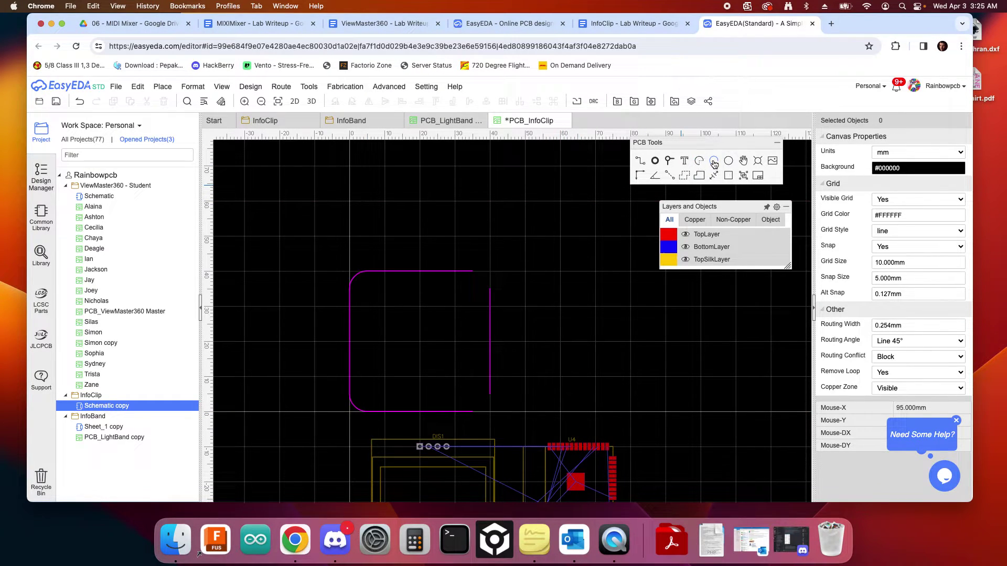
click(472, 395)
click(472, 413)
click(490, 397)
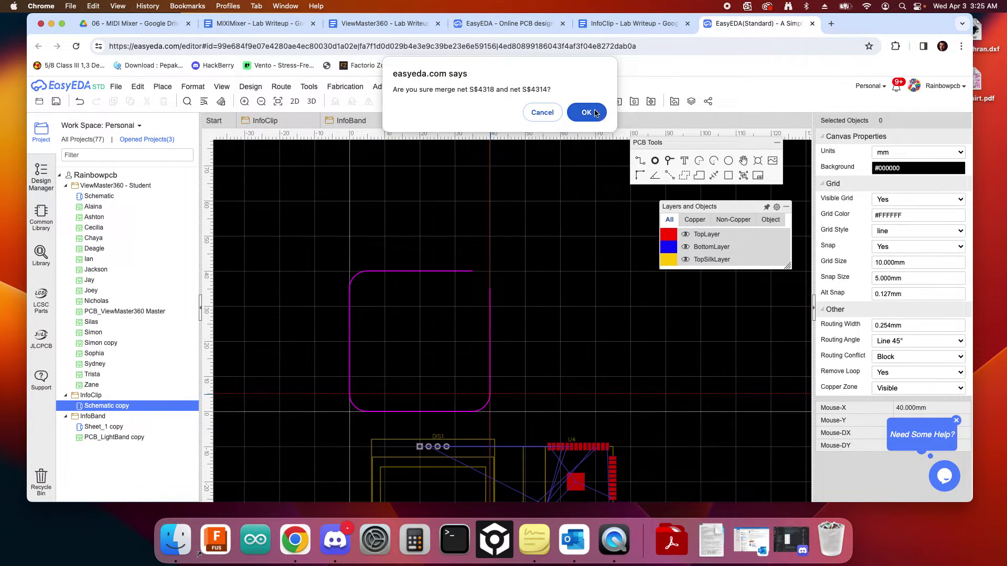
click(596, 115)
Round the top-right corner with an arc, closing the rounded outline
click(699, 161)
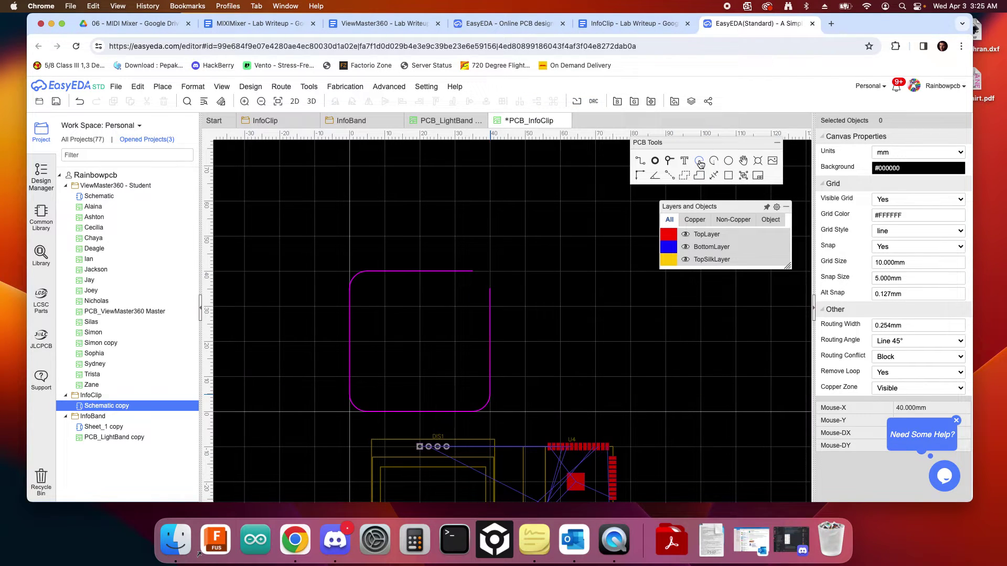
click(713, 163)
click(471, 295)
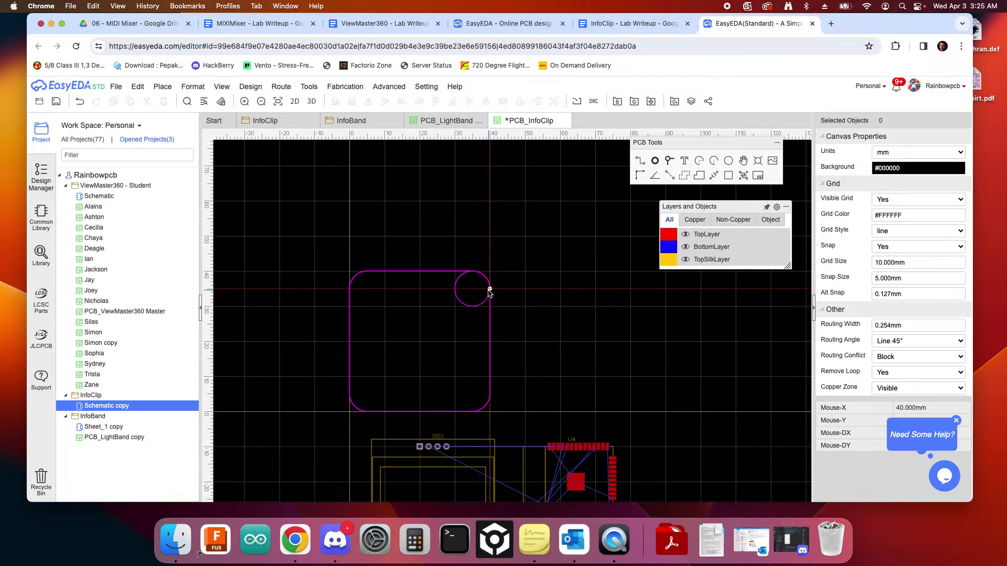
click(478, 277)
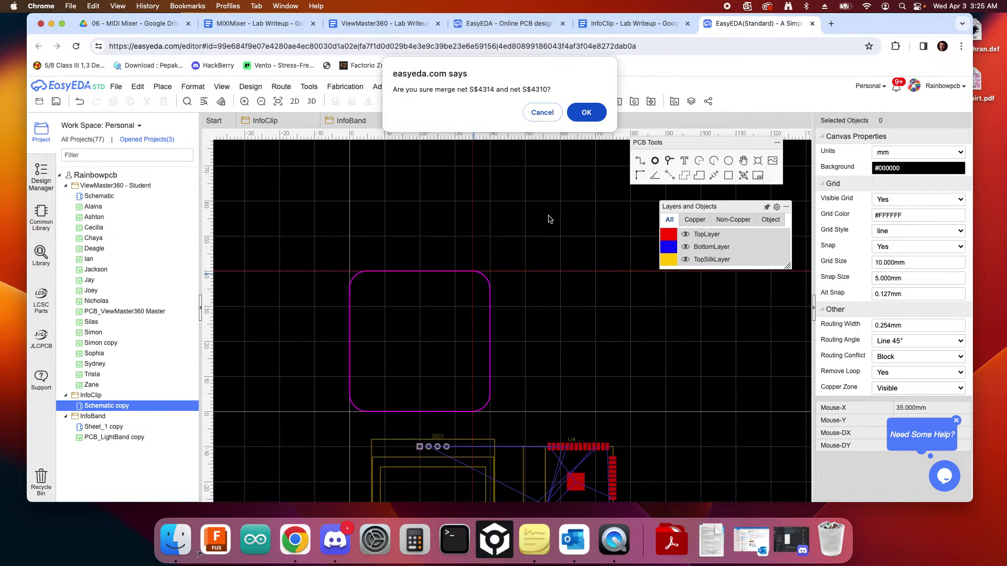
click(589, 112)
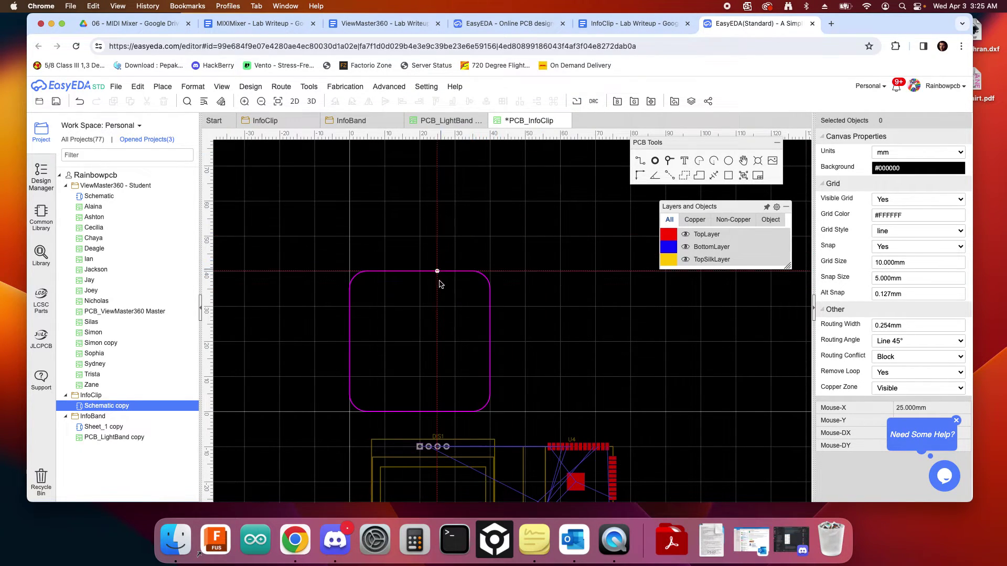
scroll(549, 321, down, 3)
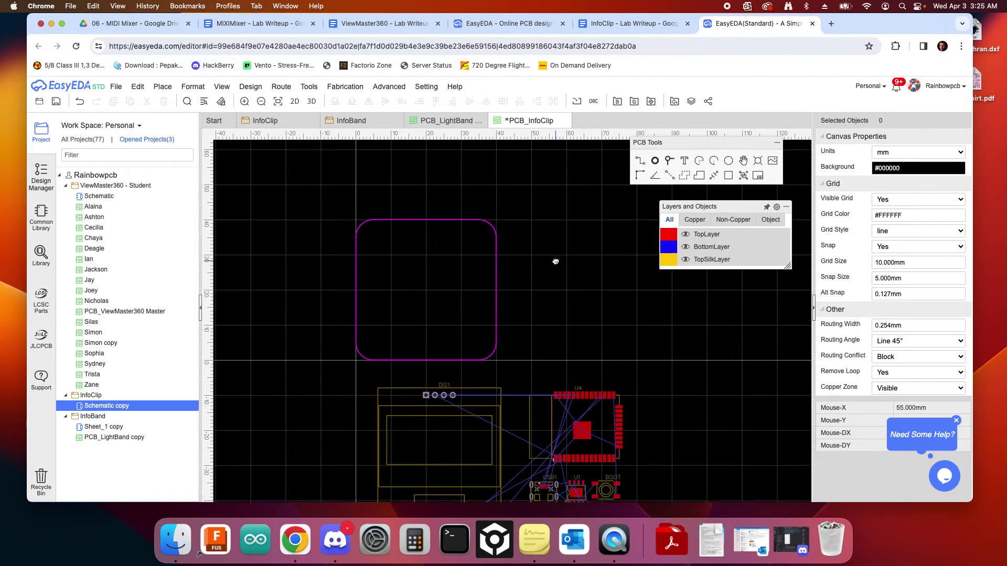
Move DIS1 inside the board outline and set the snap size to 1 mm
drag(482, 385, 465, 228)
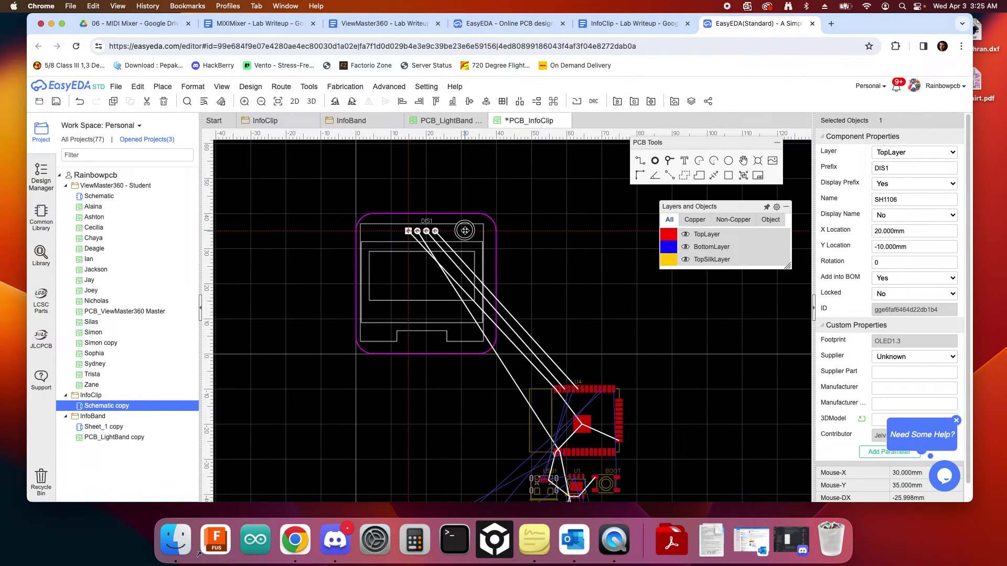
click(520, 233)
double_click(920, 277)
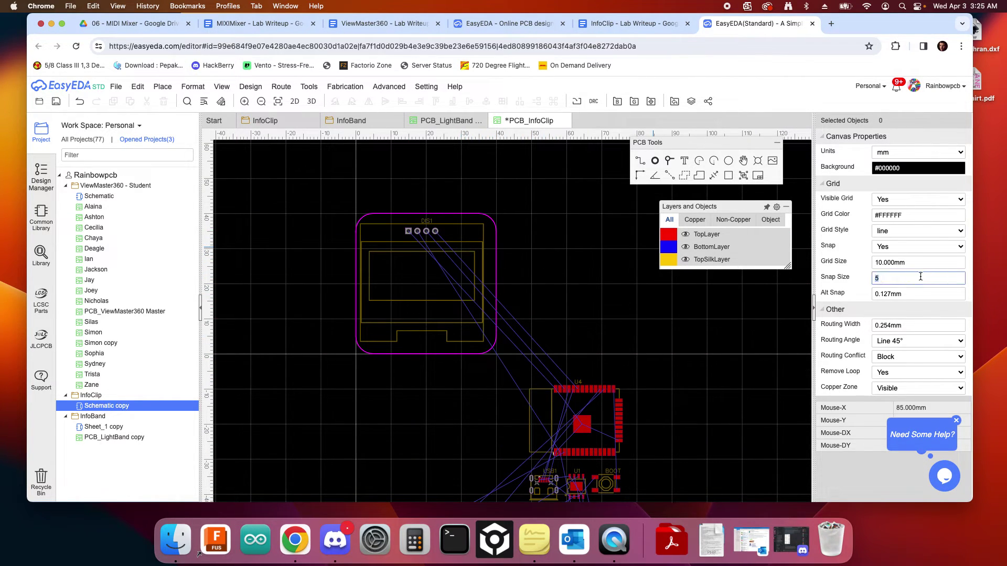
text(1)
key(Return)
Nudge DIS1 slightly to centre it within the rounded outline
click(483, 241)
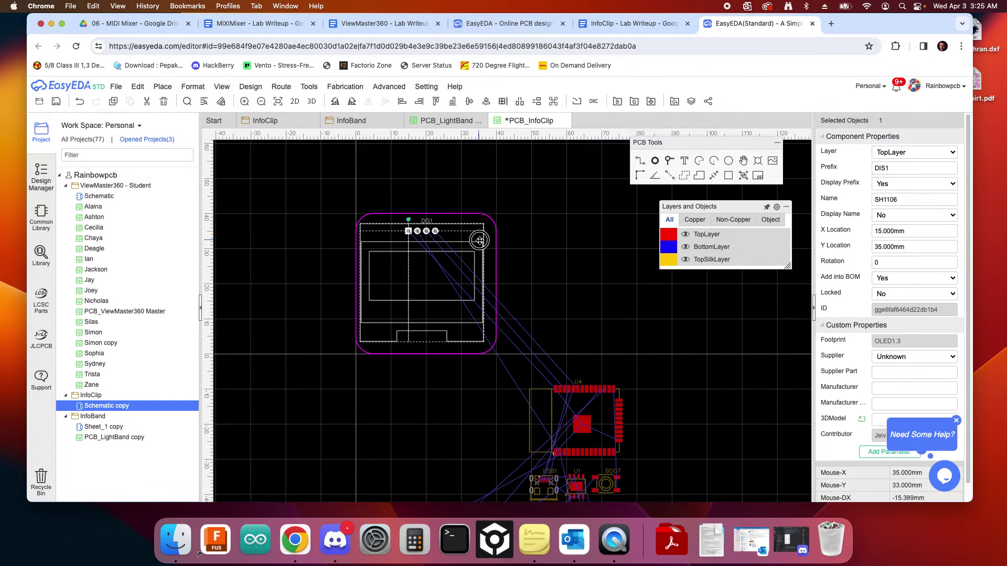
drag(482, 242, 482, 244)
click(547, 236)
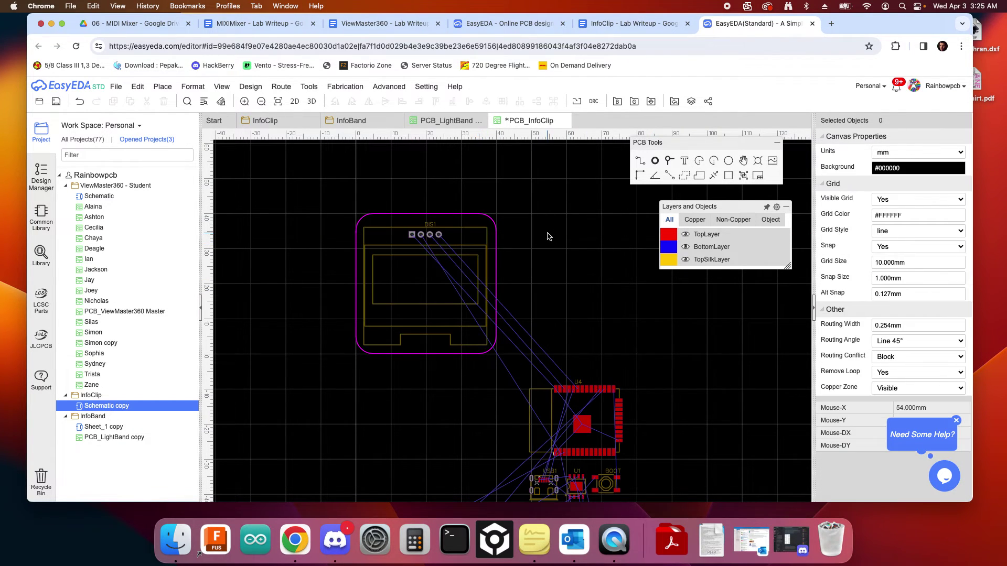
right_drag(471, 318, 557, 250)
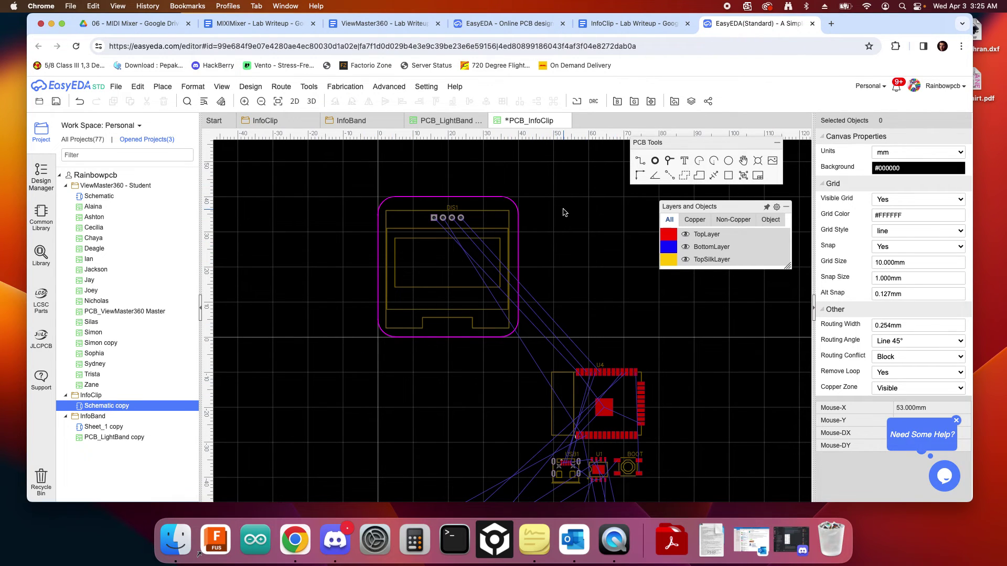
scroll(563, 213, up, 2)
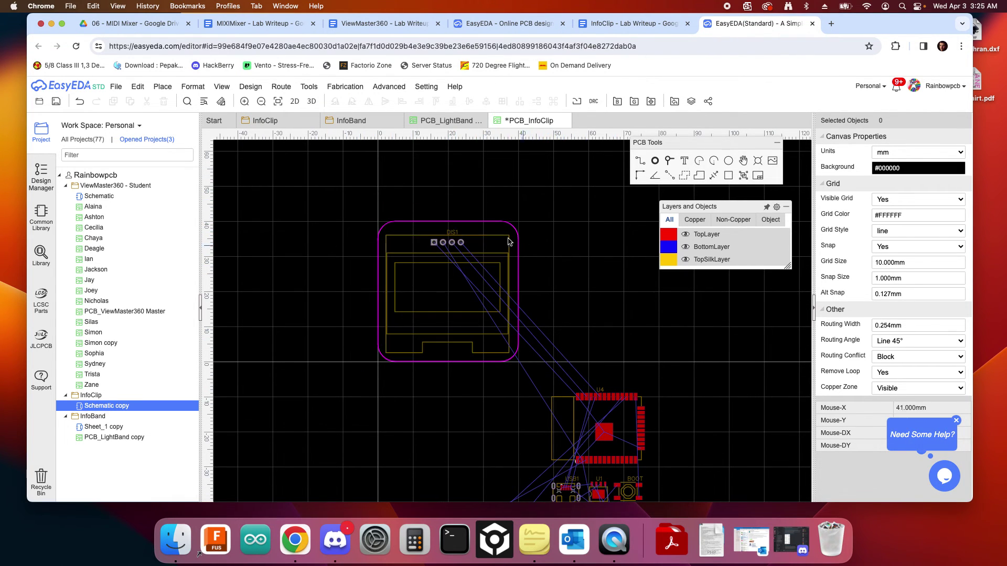